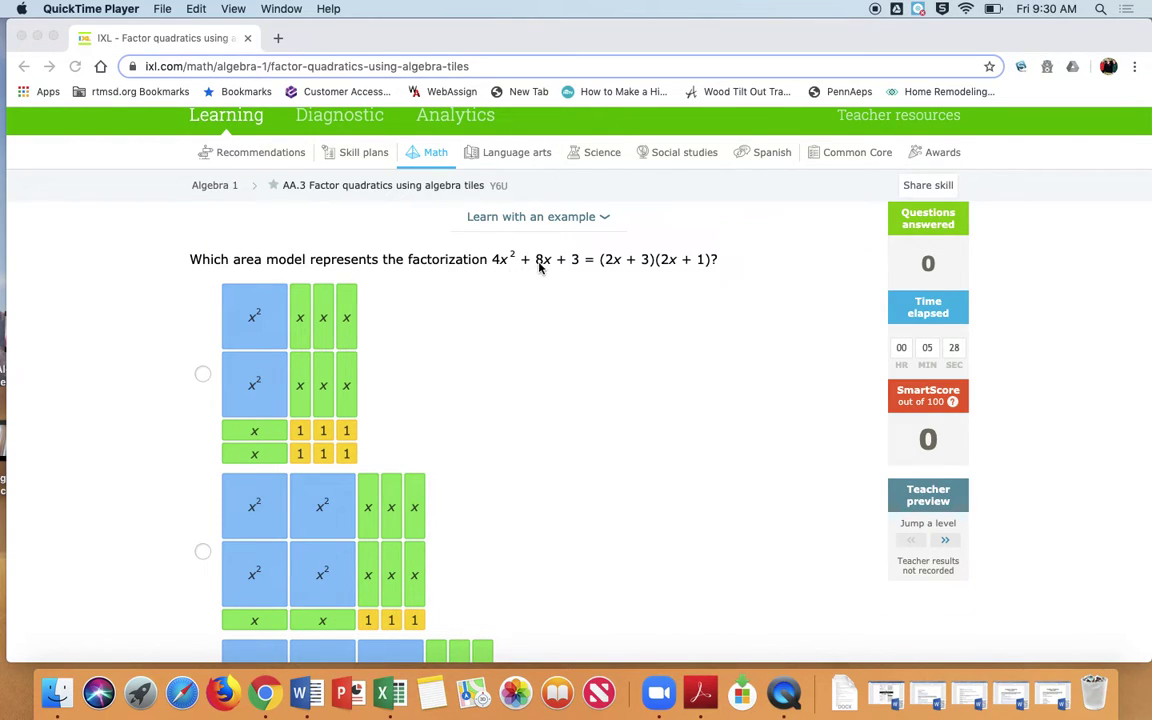
Step: Expand the browser window showing the algebra tiles question to full screen
scroll(569, 280, "down", 2)
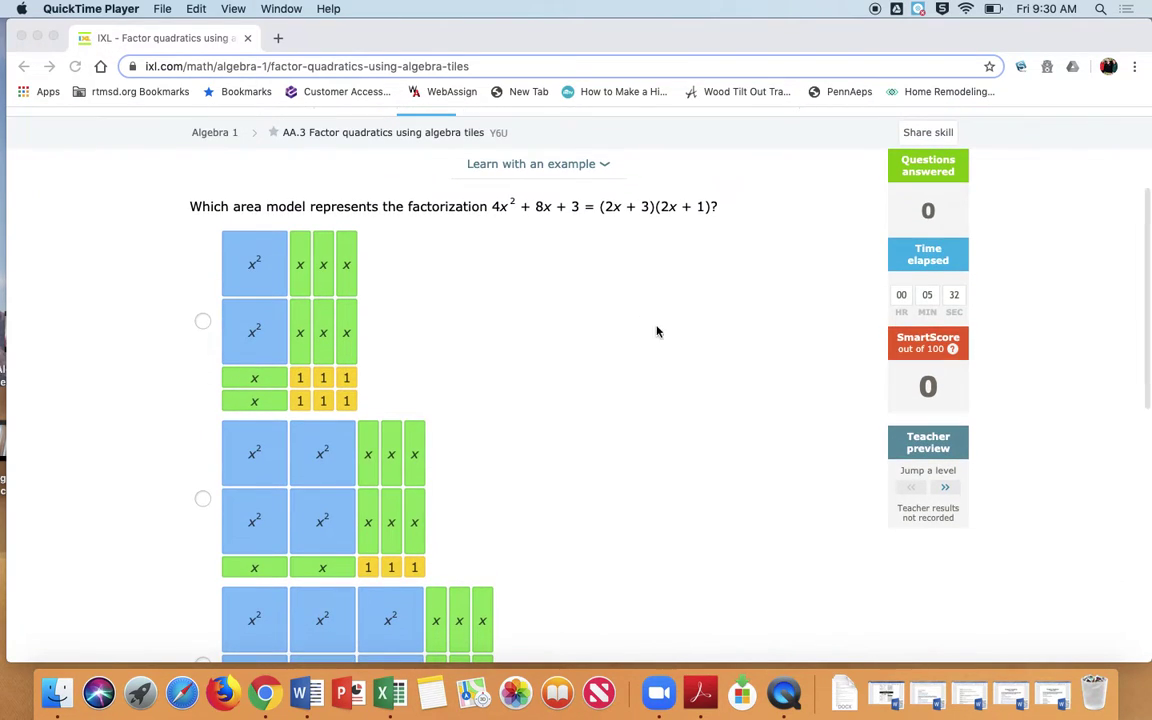
left_click(55, 37)
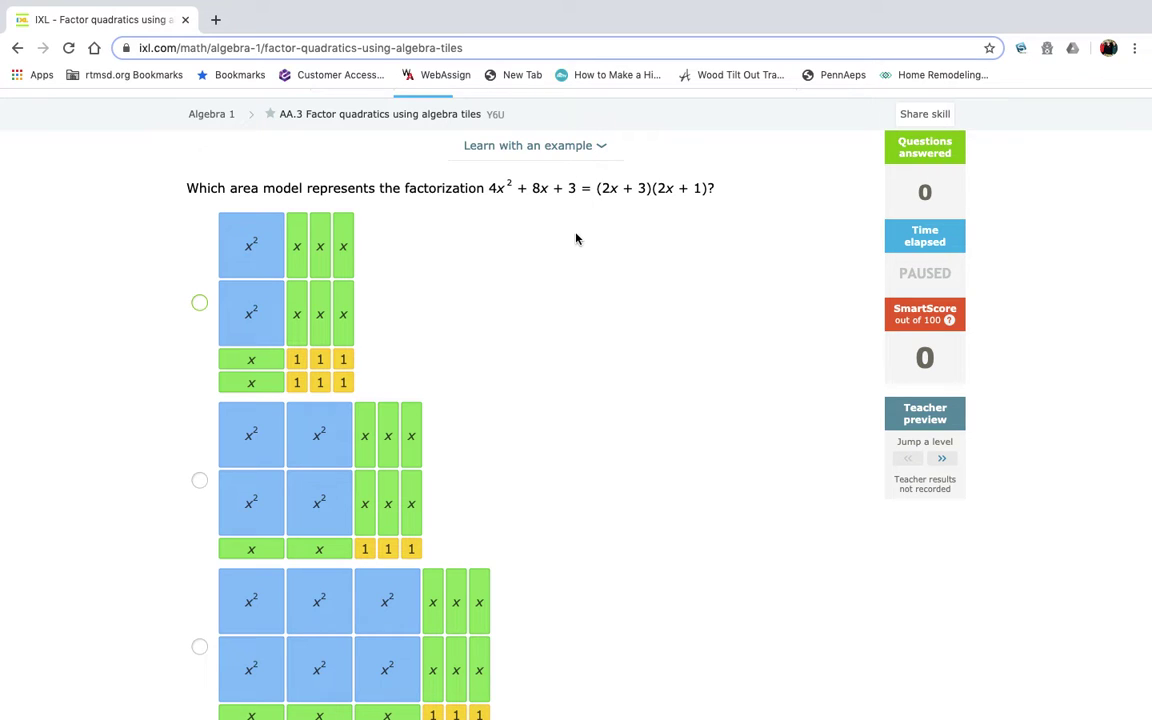
Step: Compare the tiles in the four area models with the factorization 4x² + 8x + 3 = (2x + 3)(2x + 1)
scroll(576, 238, "down", 2)
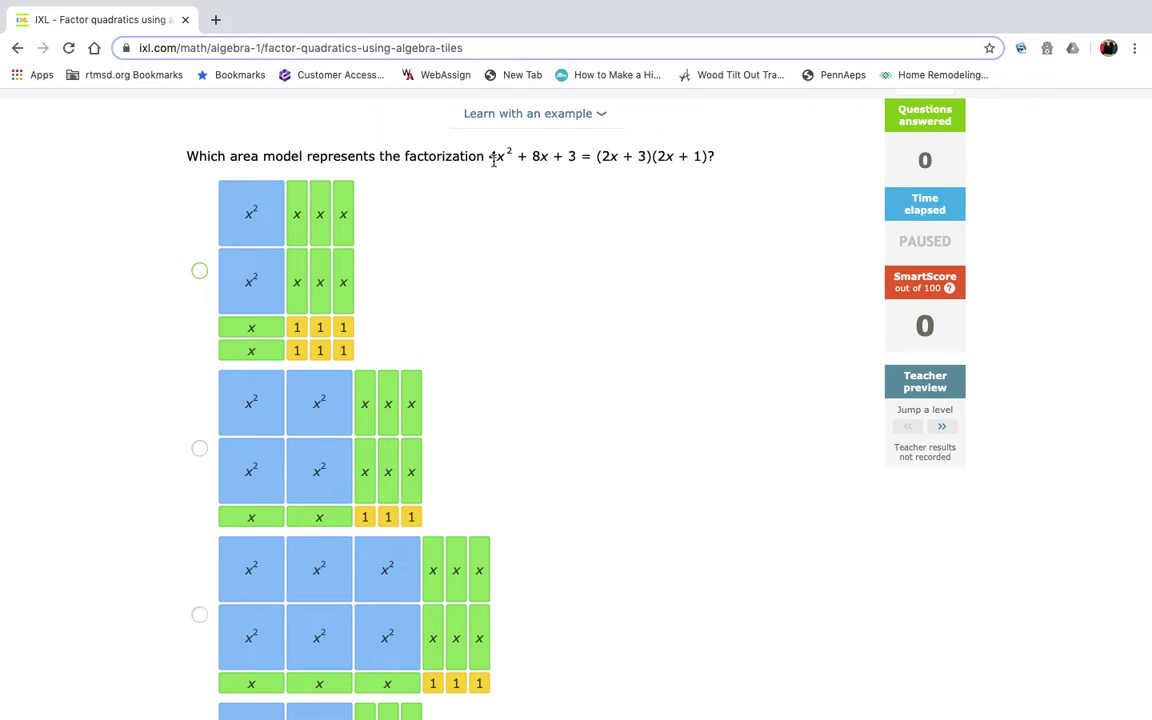
scroll(513, 303, "down", 1)
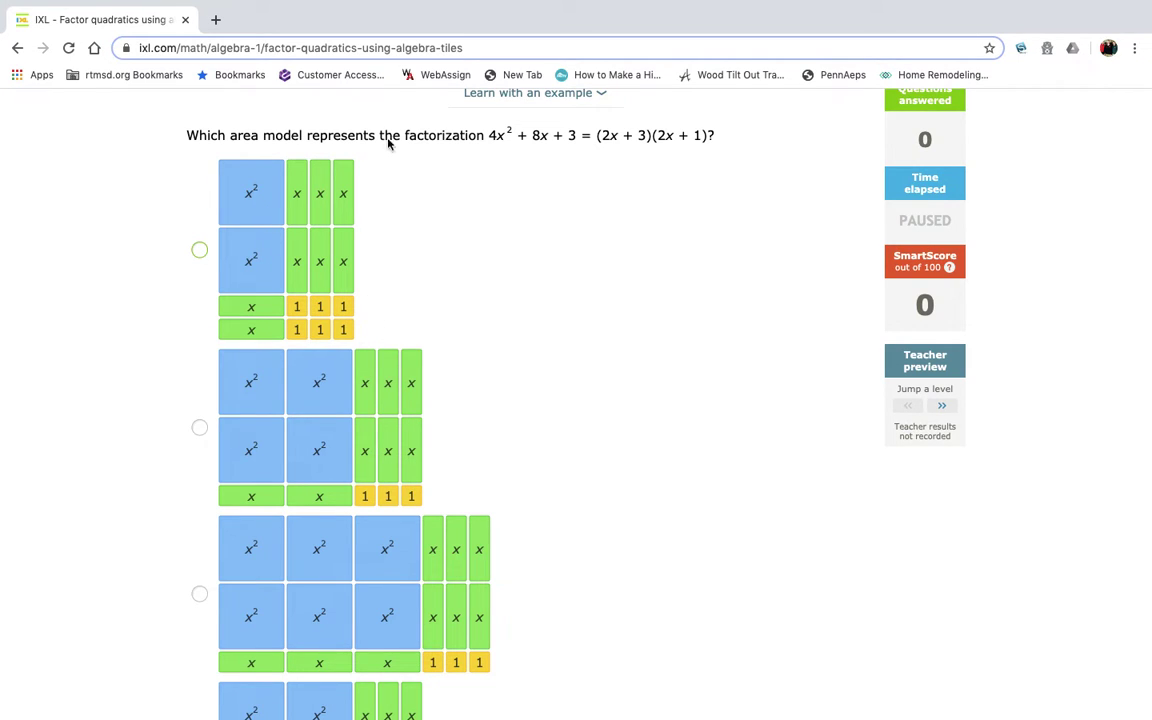
scroll(228, 318, "down", 1)
scroll(228, 318, "down", 3)
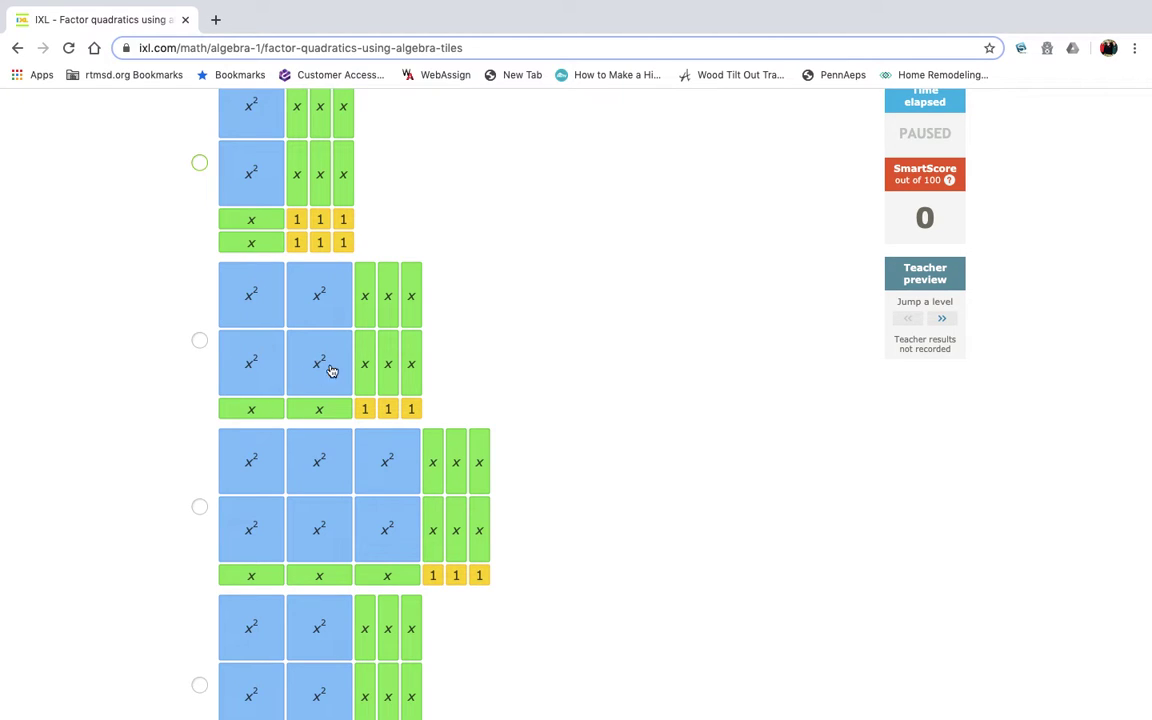
scroll(322, 321, "down", 4)
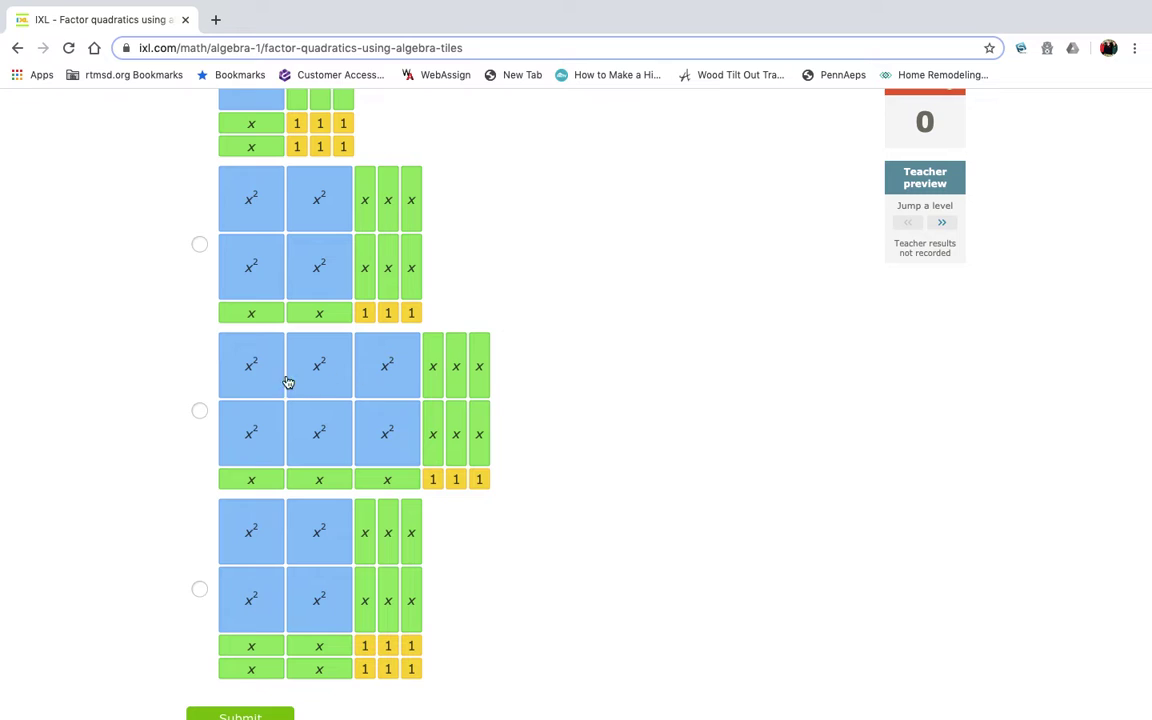
scroll(338, 517, "down", 1)
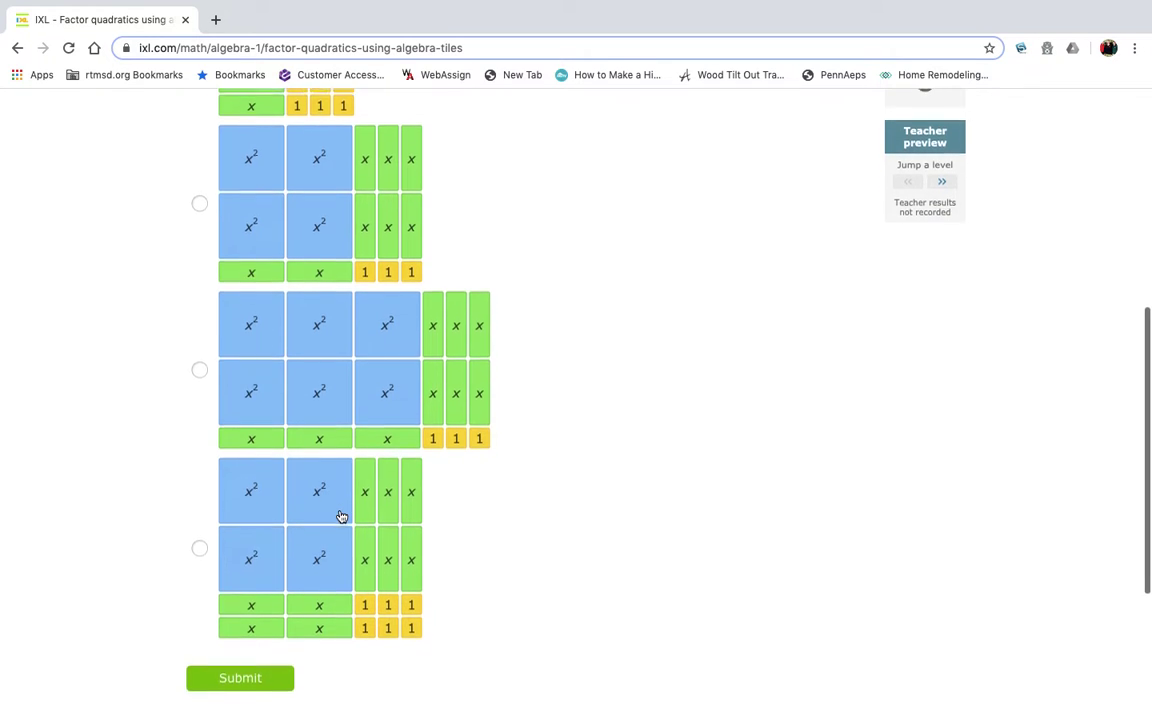
scroll(342, 517, "up", 1)
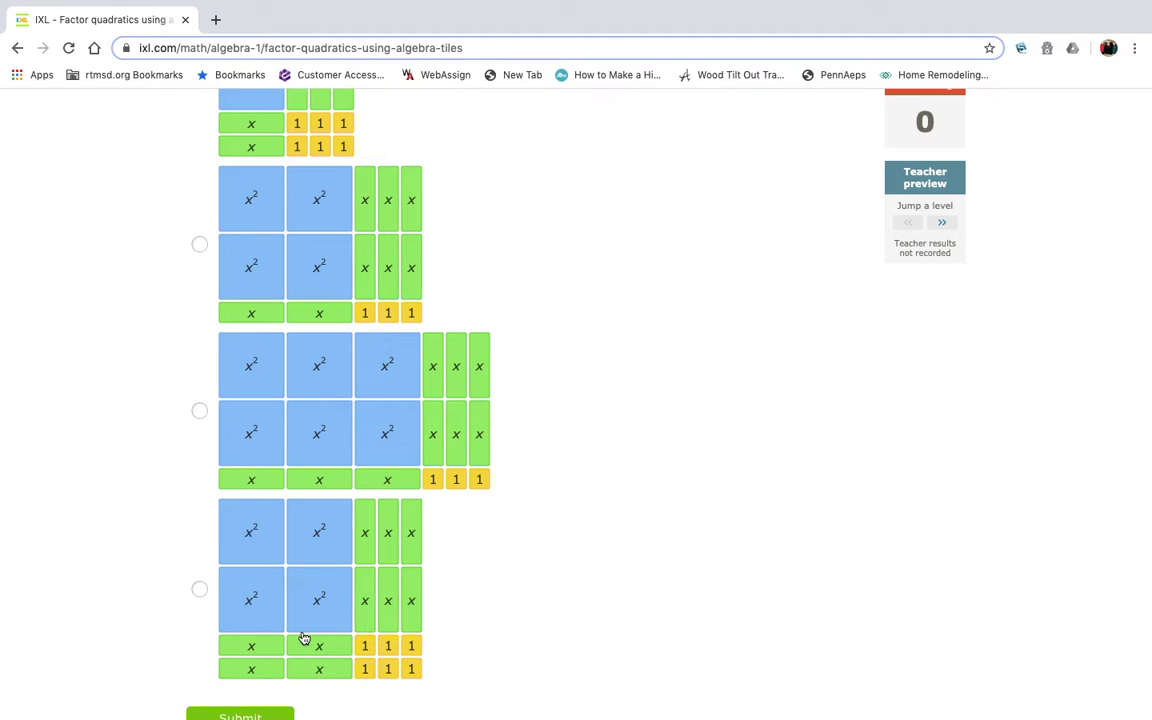
scroll(316, 629, "up", 5)
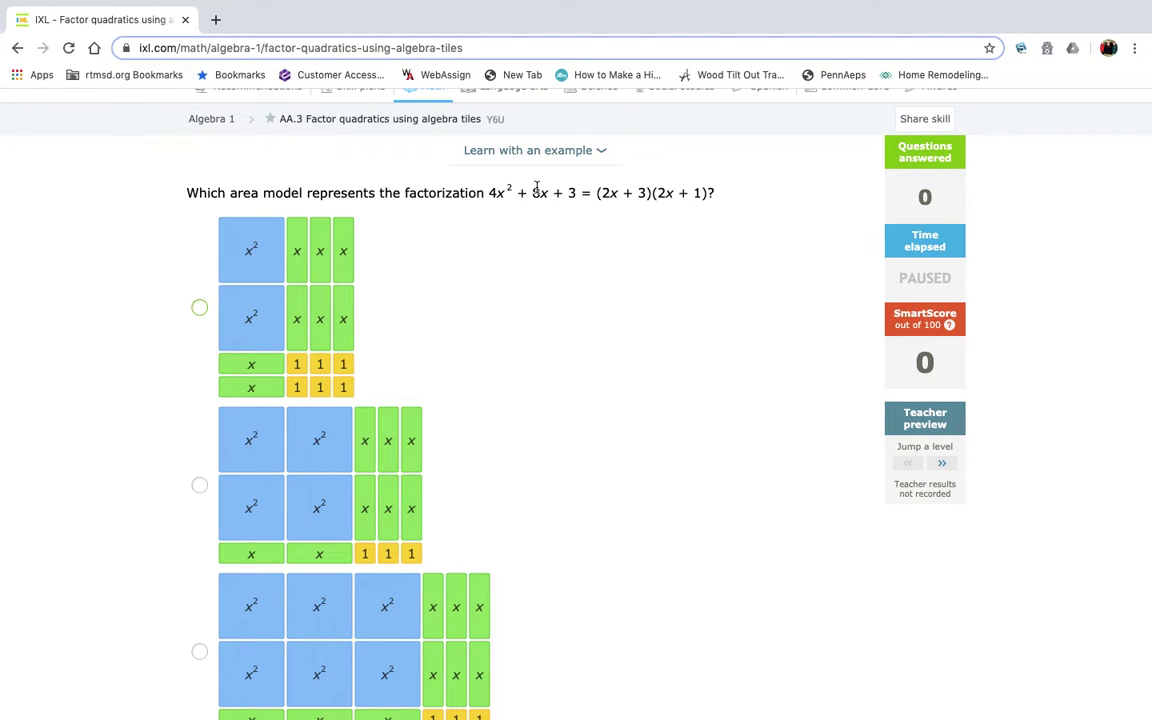
scroll(539, 280, "down", 3)
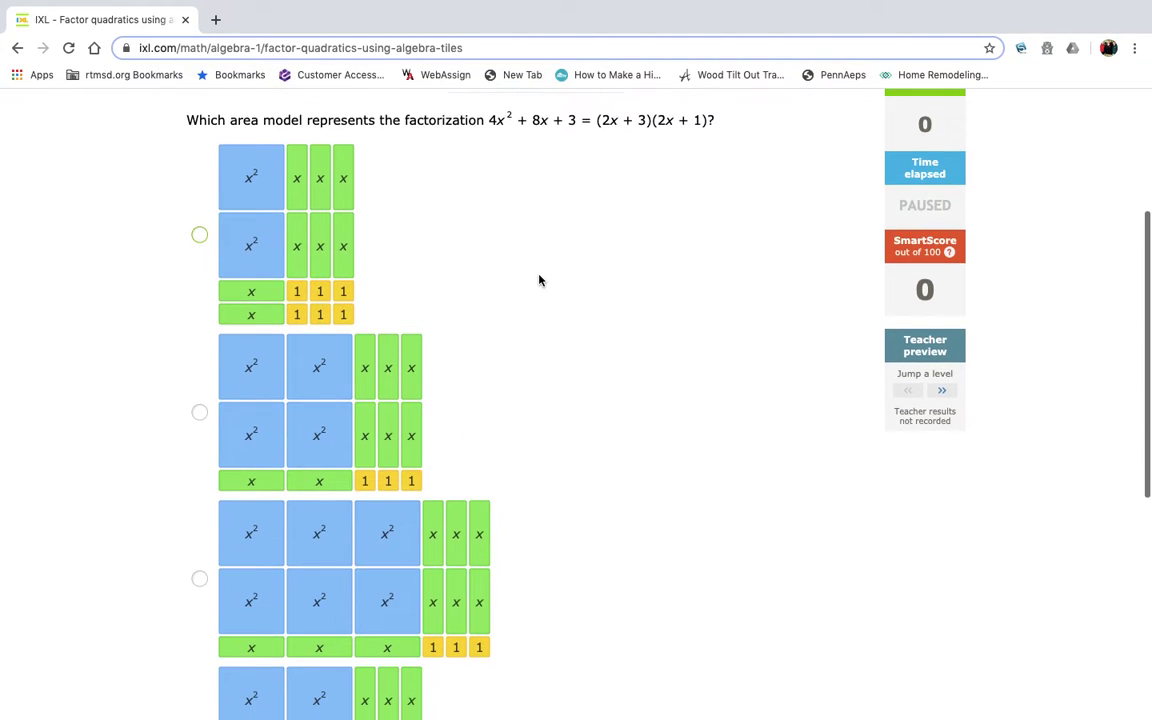
scroll(539, 280, "down", 1)
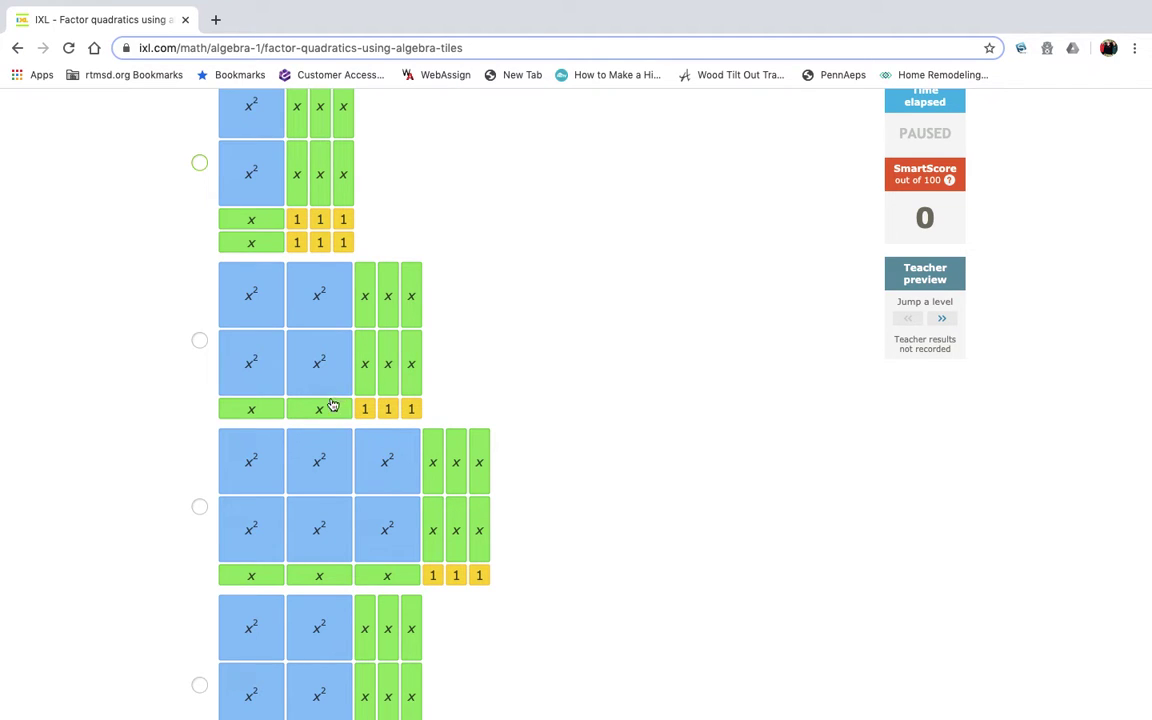
scroll(300, 405, "down", 3)
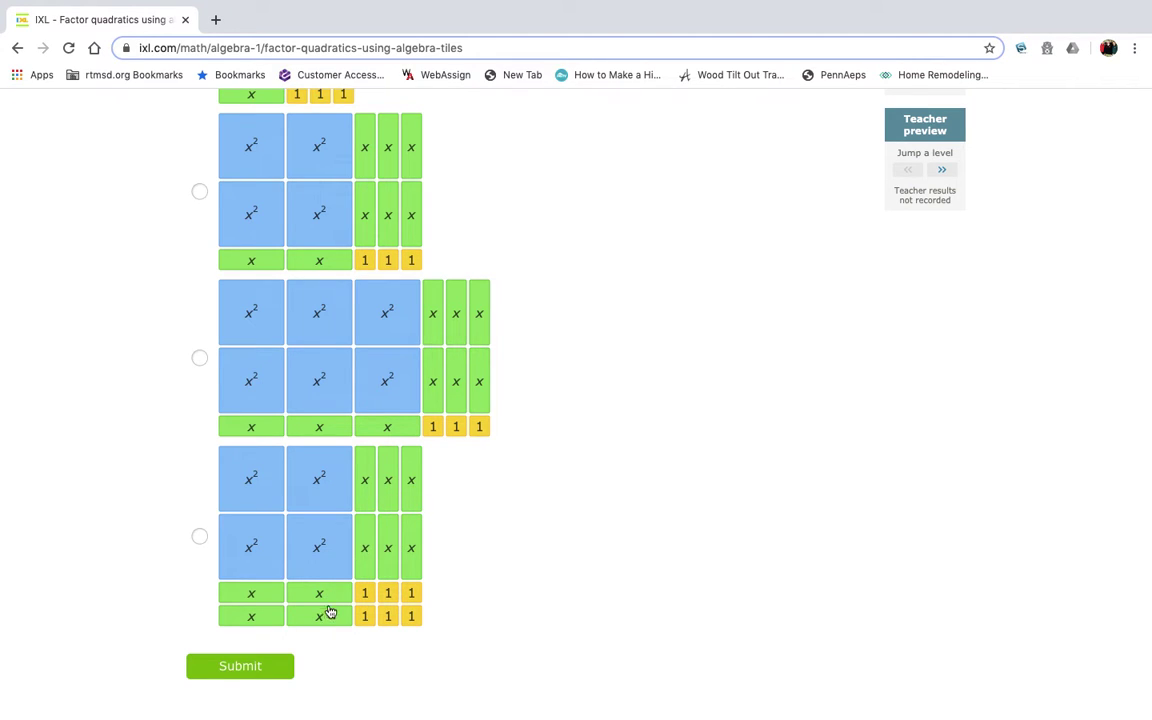
scroll(282, 616, "up", 1)
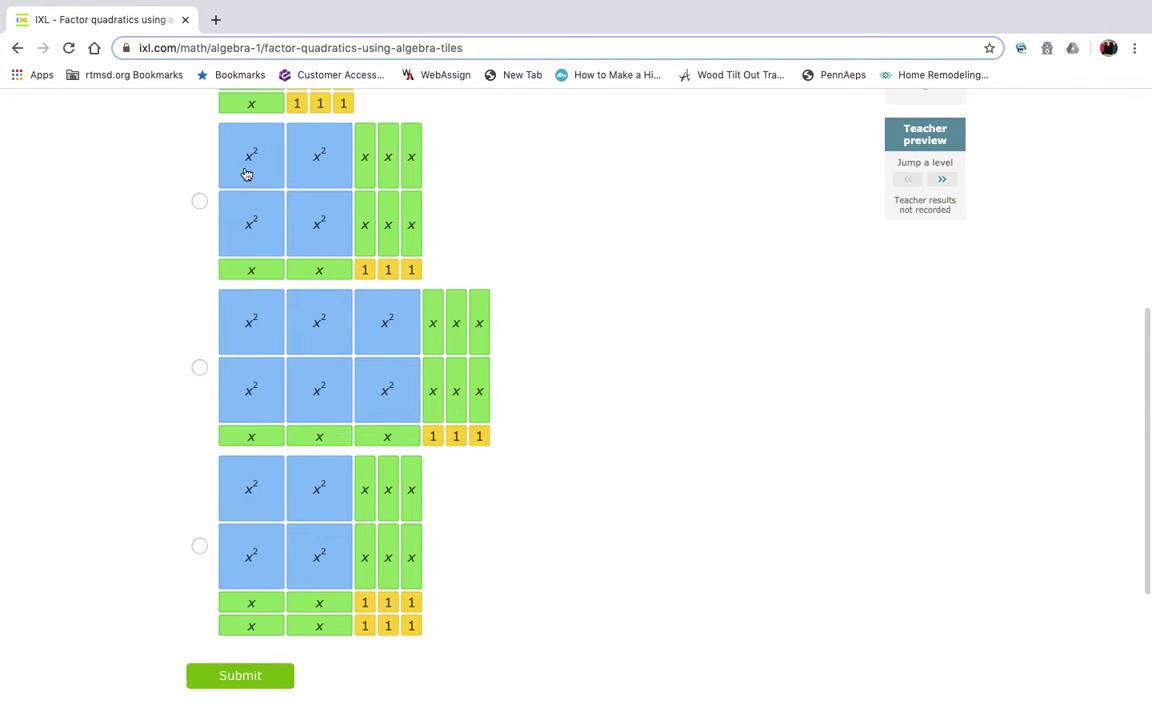
Step: Choose the second area model, with four x² tiles and three 1 tiles, for 4x² + 8x + 3 and submit the answer
left_click(200, 201)
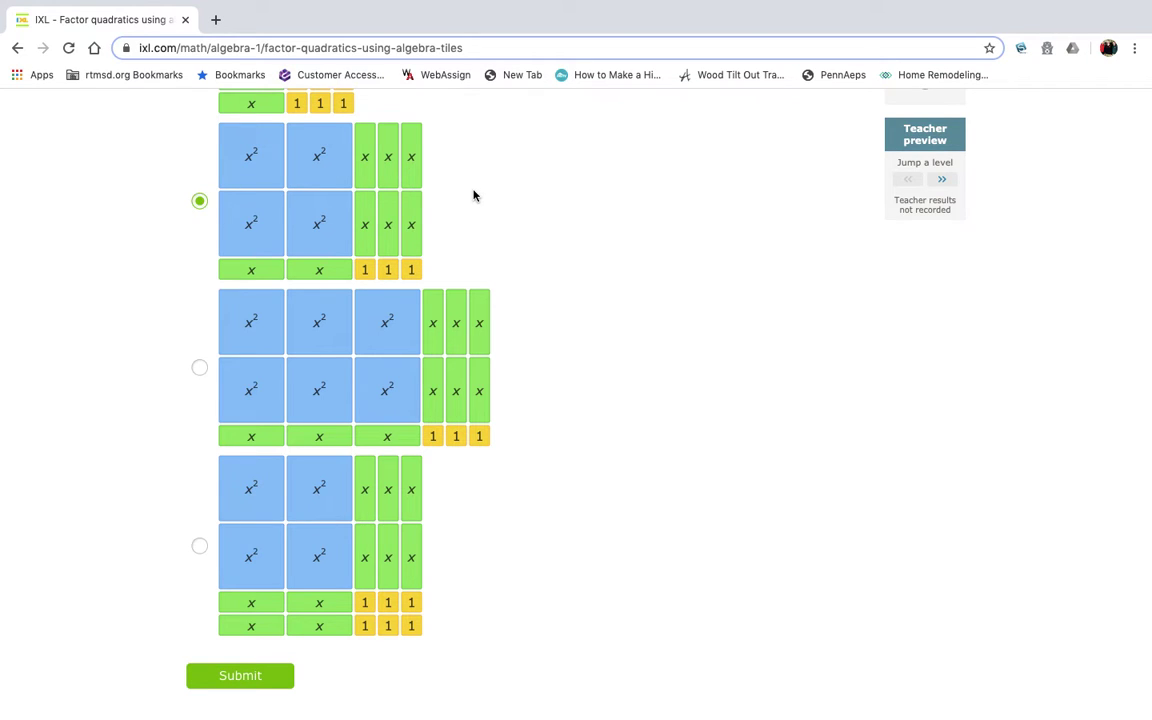
scroll(473, 193, "up", 1)
scroll(474, 195, "up", 4)
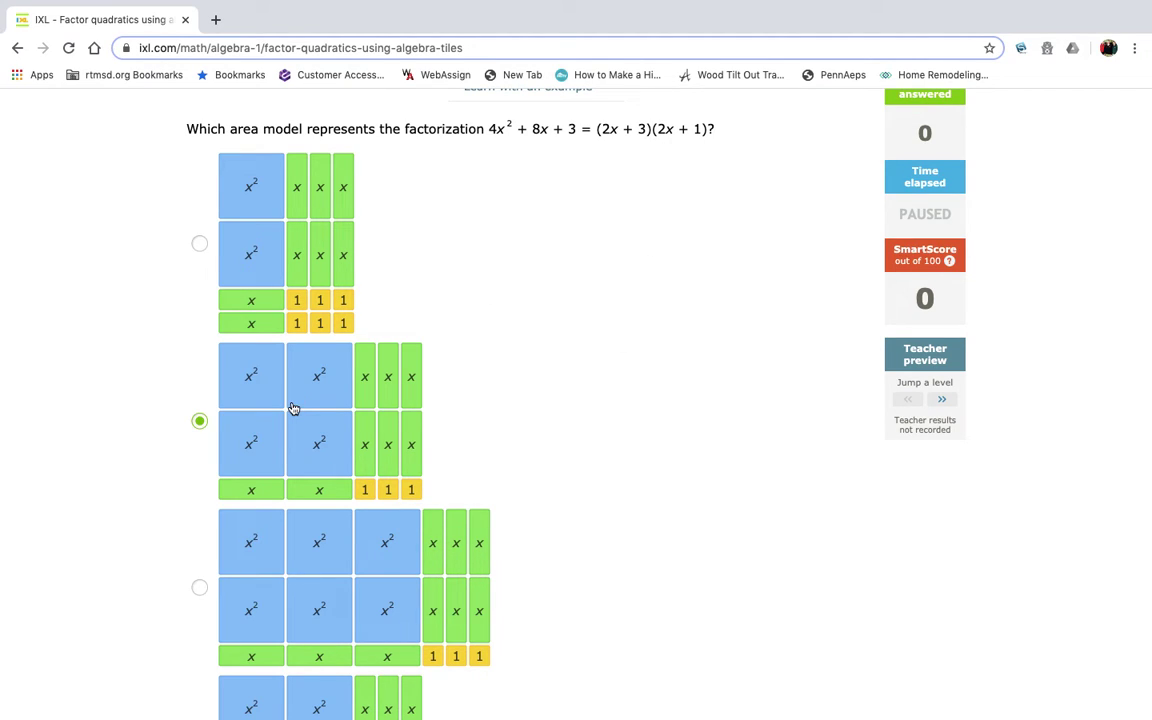
key("Return")
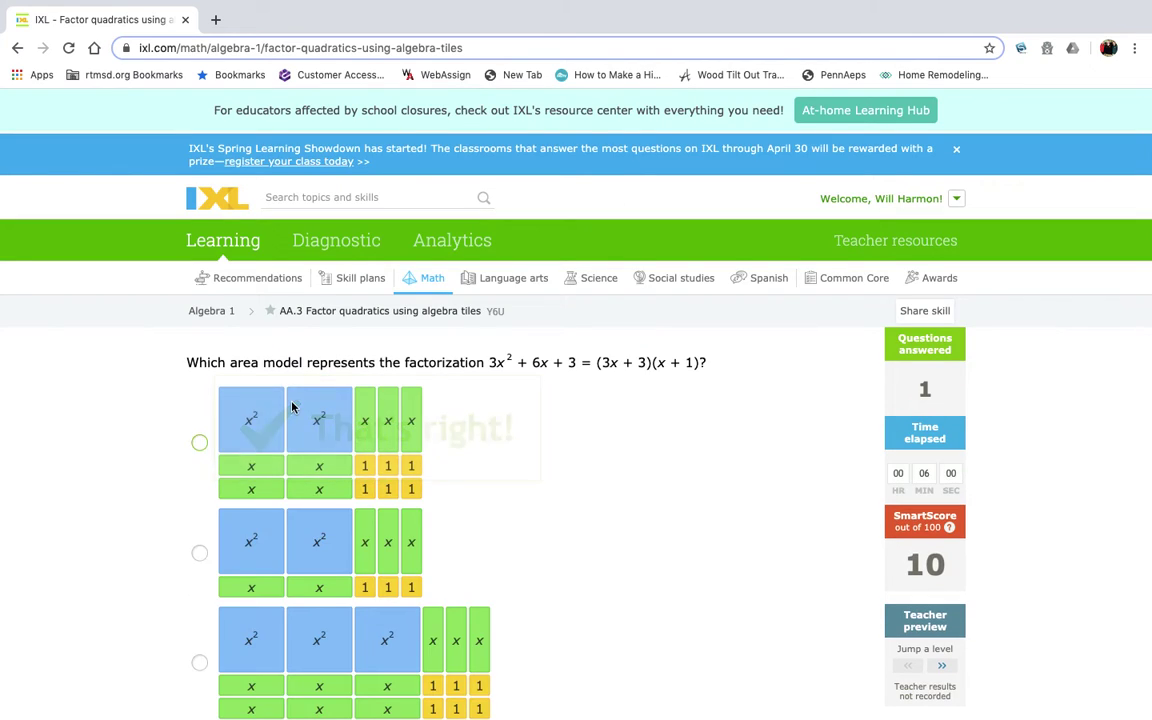
Step: Answer the 3x² + 6x + 3 question with the fourth area model, three x² tiles above one row of x tiles, and submit it
scroll(293, 408, "down", 3)
scroll(293, 408, "down", 1)
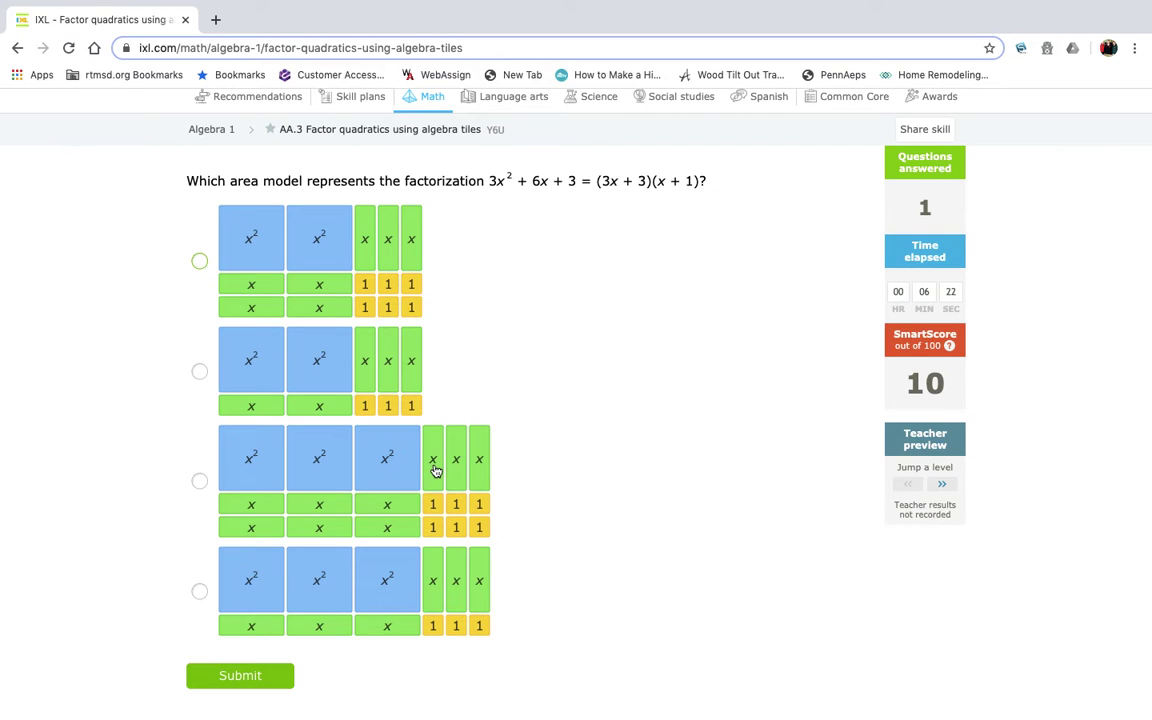
left_click(272, 606)
left_click(281, 670)
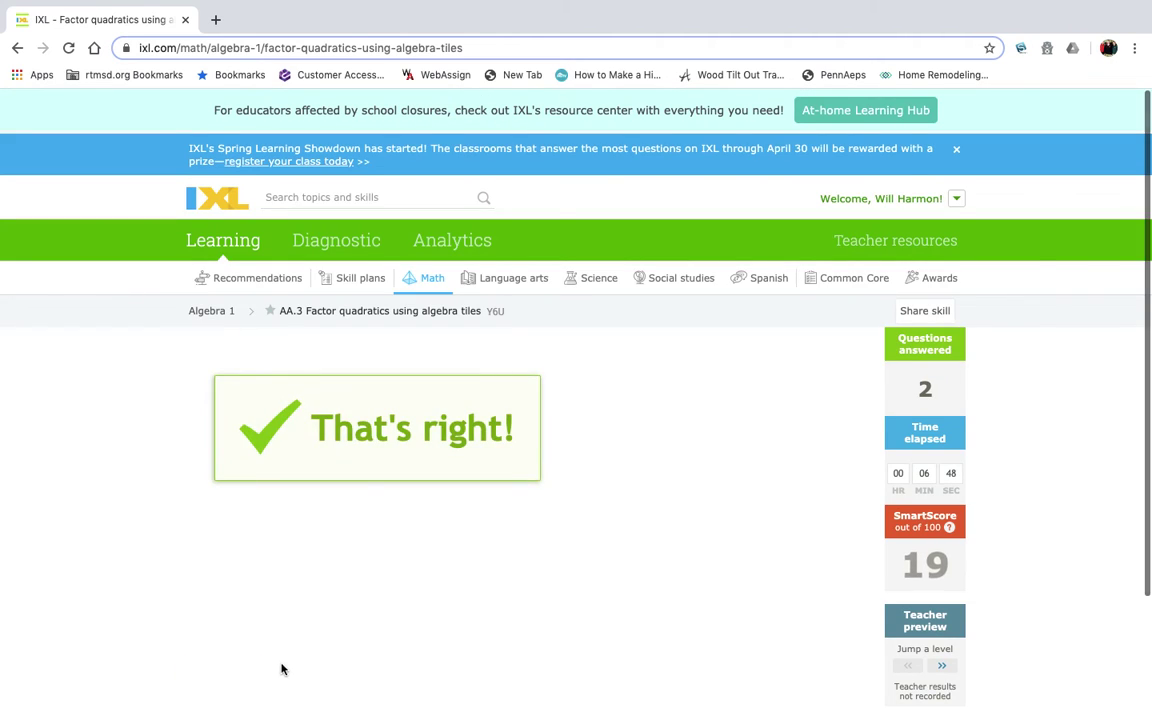
Step: Answer the 2x² + 7x + 3 question with the third area model, two x² tiles above three rows of x tiles, and submit it
scroll(286, 668, "down", 3)
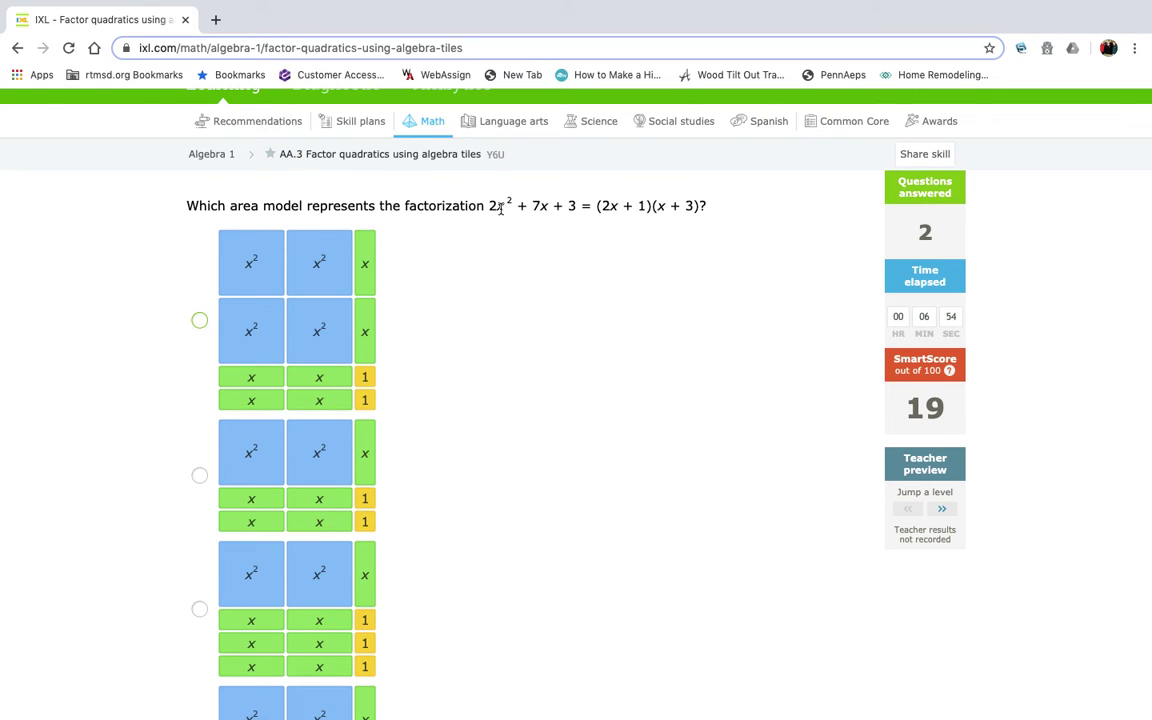
scroll(512, 250, "down", 1)
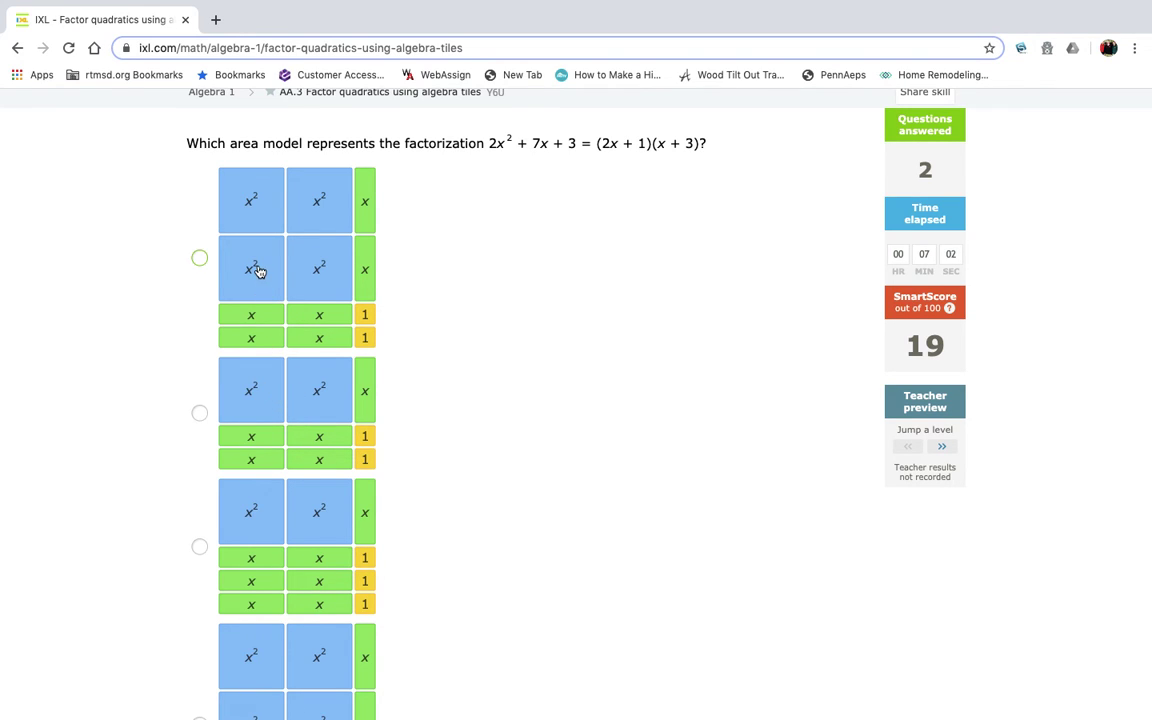
scroll(258, 272, "down", 1)
scroll(258, 272, "down", 1)
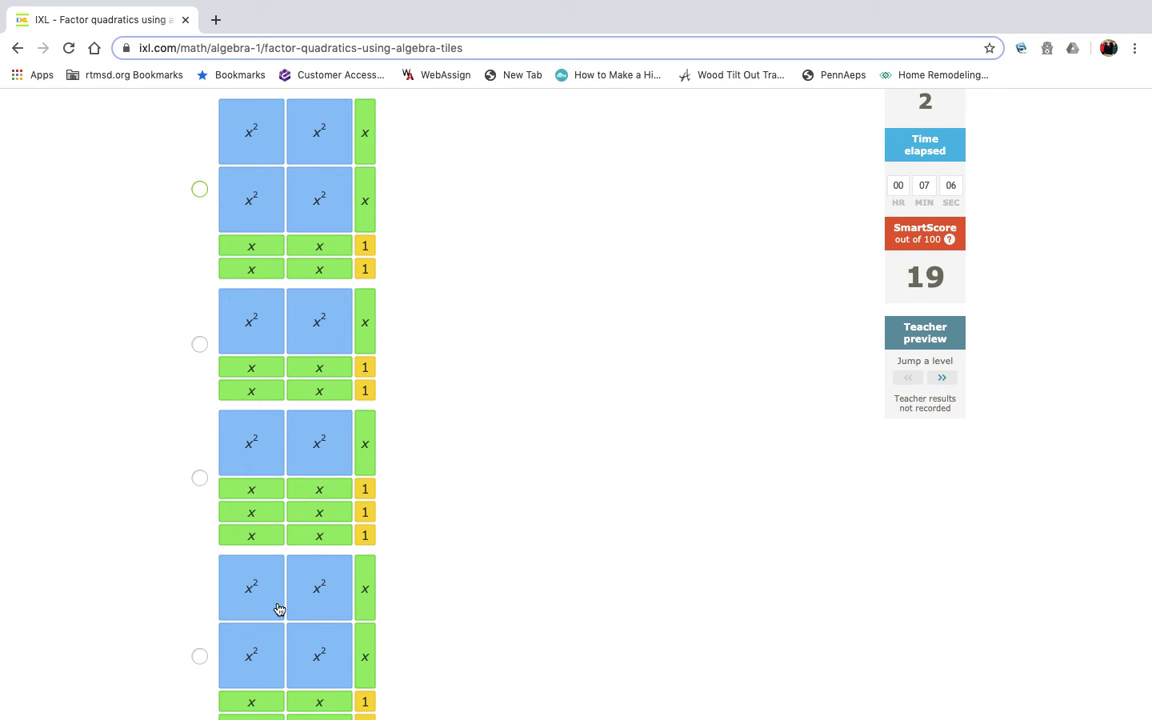
scroll(279, 609, "up", 2)
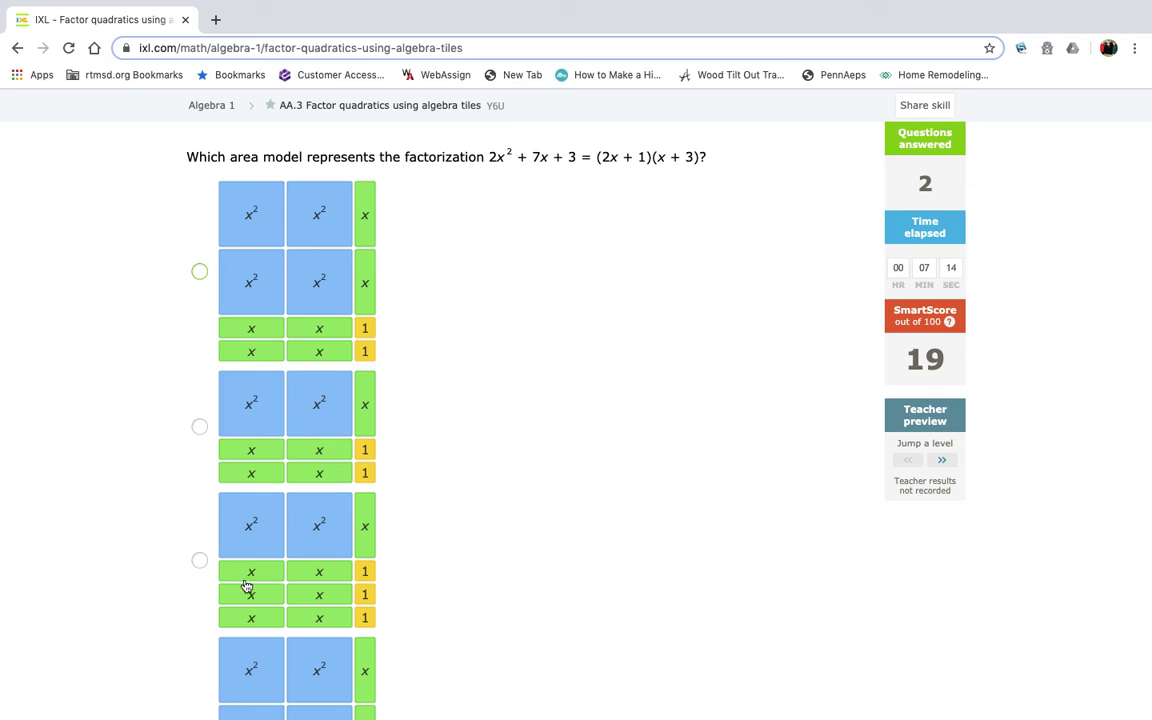
left_click(200, 561)
key("Return")
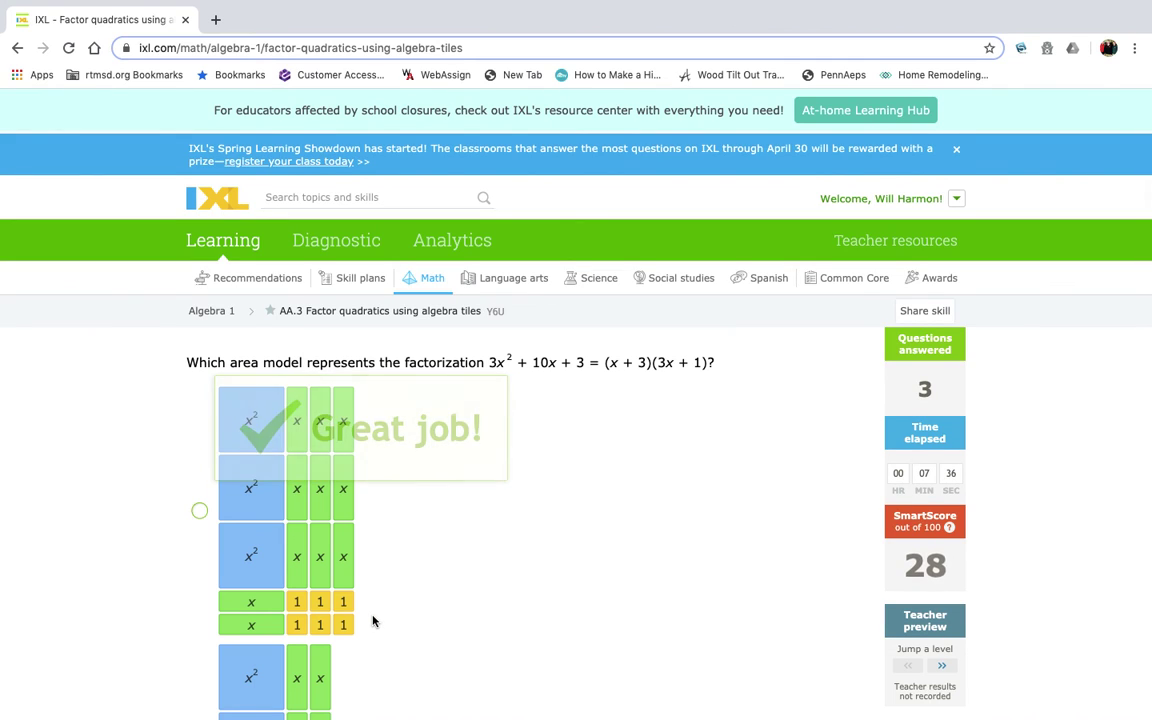
scroll(373, 617, "down", 3)
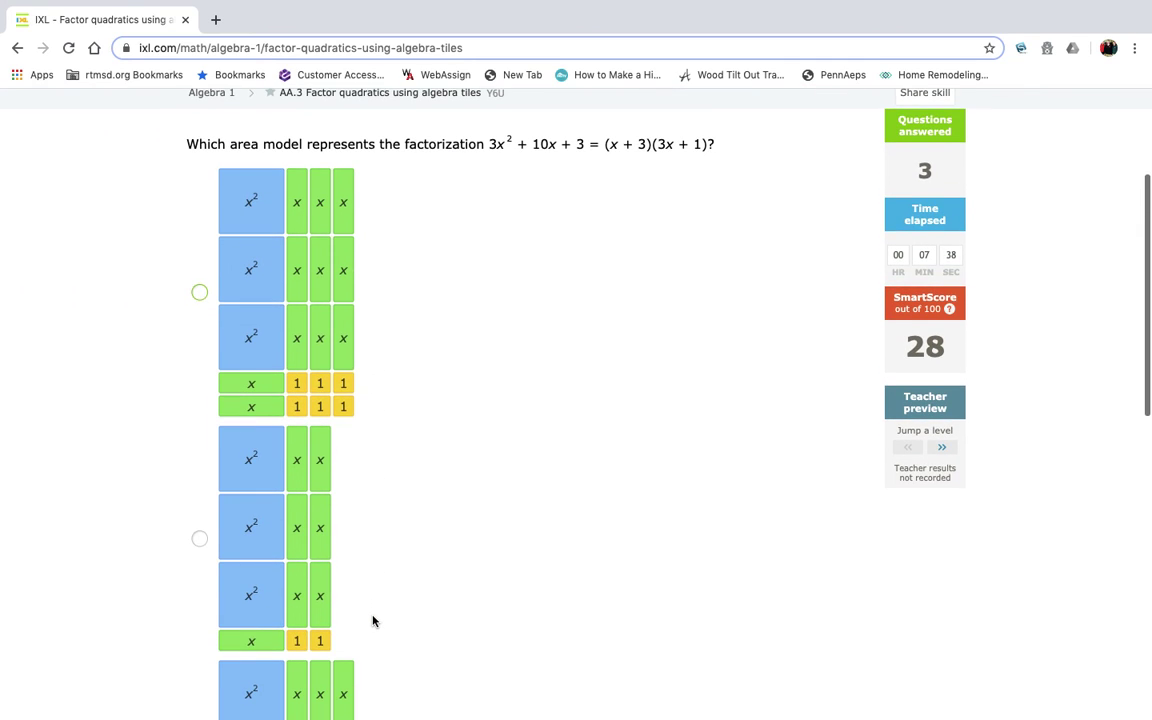
mouse_move(915, 8)
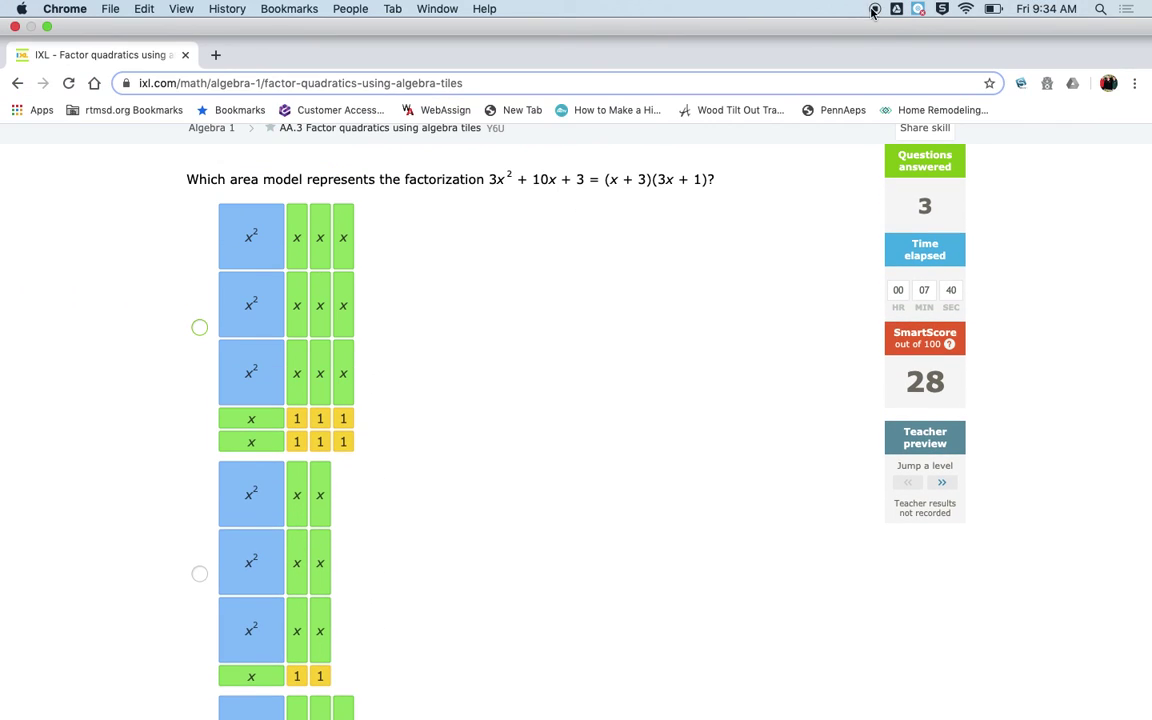